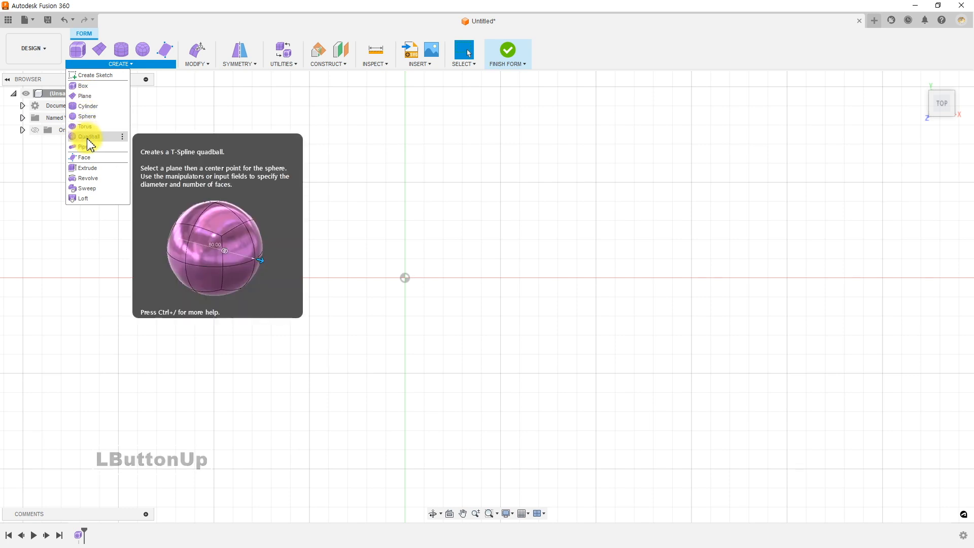
Step: Create a T-spline box on the horizontal plane centred on the origin, about 53 by 48 mm and 24 mm high
click(84, 86)
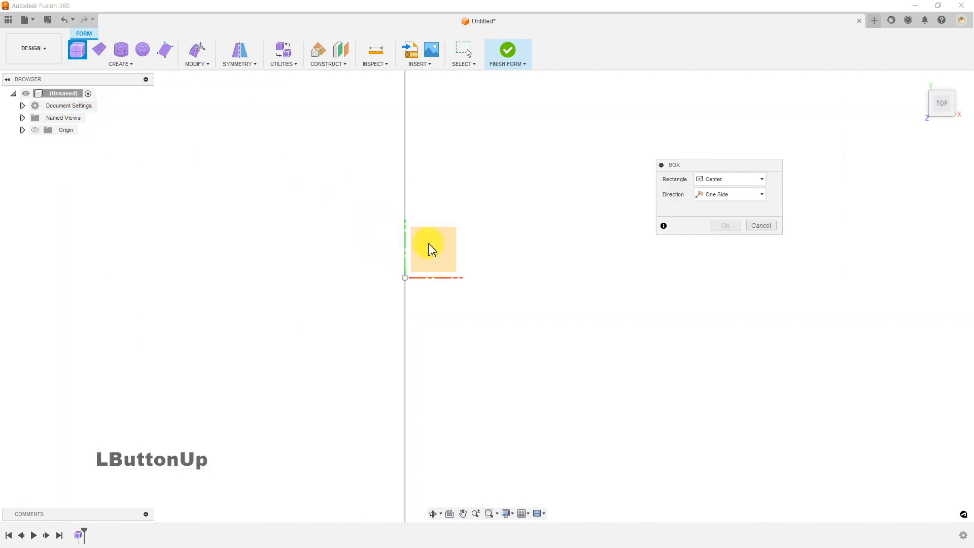
click(449, 269)
mouse_move(453, 273)
shift+middle_down()
mouse_move(431, 228)
mouse_move(462, 261)
shift+middle_up()
click(406, 277)
click(277, 319)
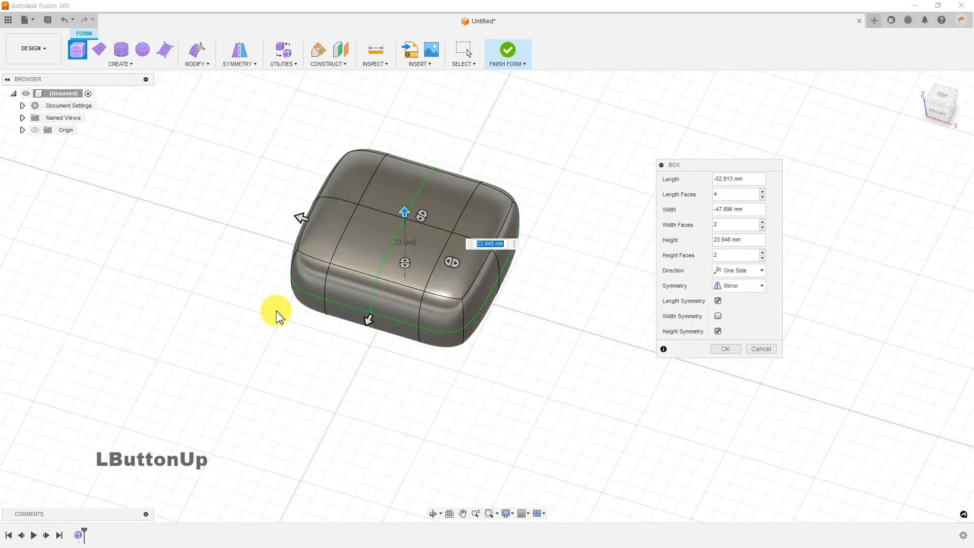
shift+middle_drag(431, 352, 424, 332)
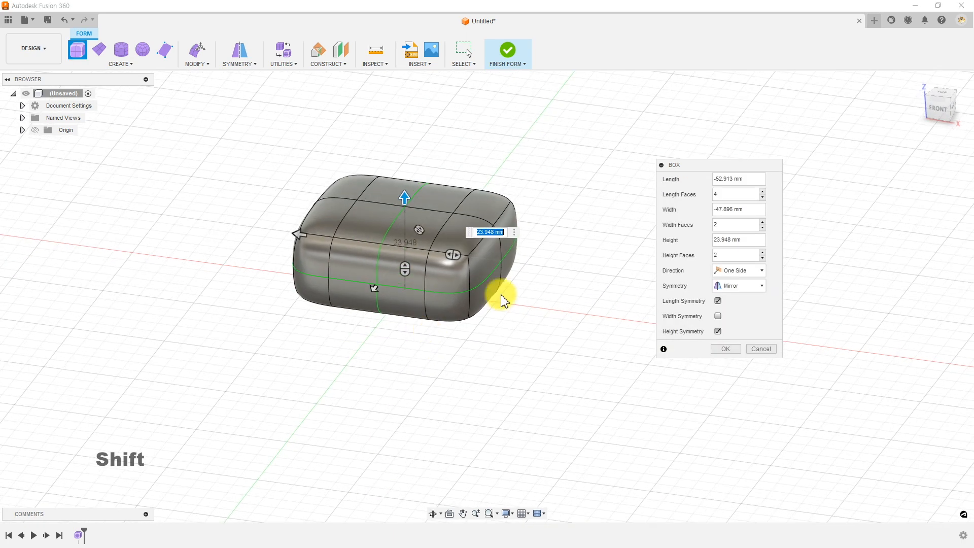
Step: Set the box's length, width and height to 50 mm each
drag(687, 167, 588, 166)
click(657, 175)
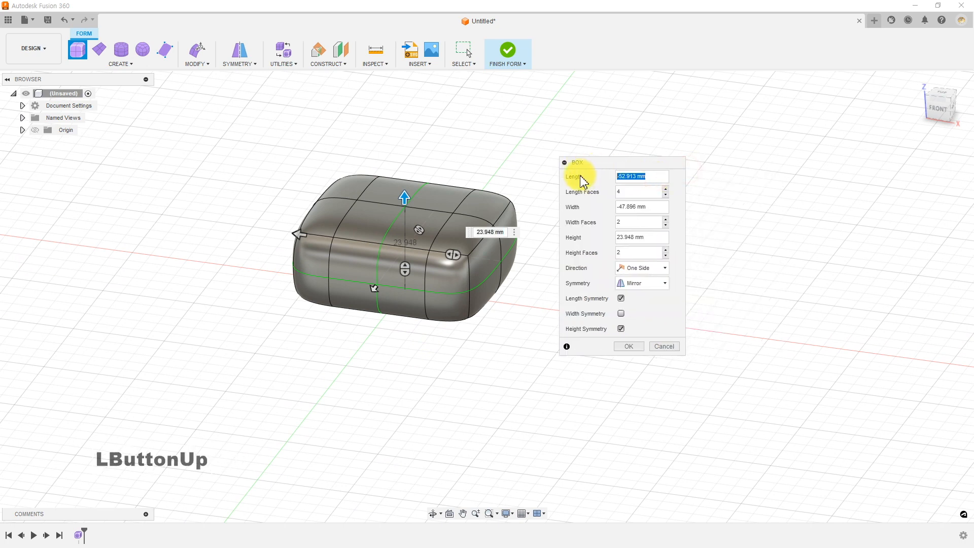
text(50)
click(653, 207)
text(50)
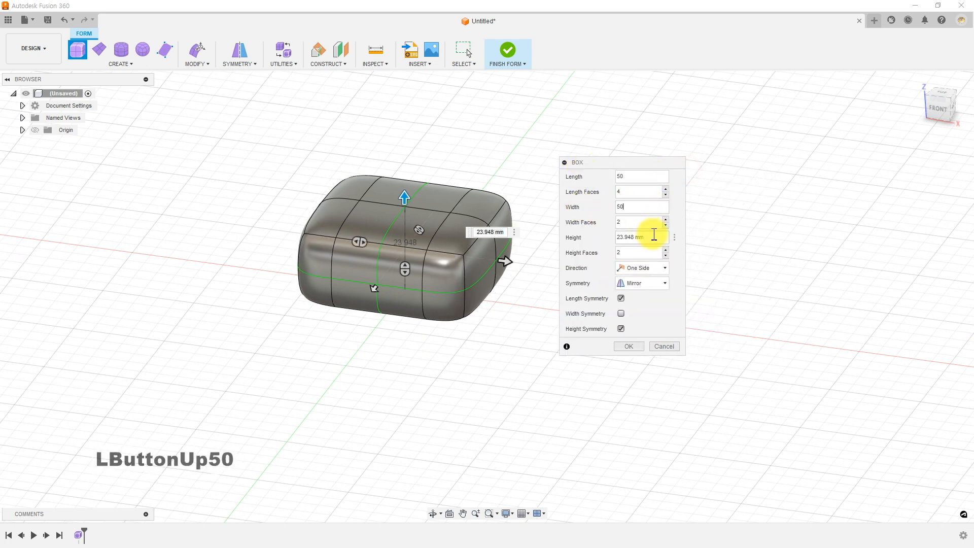
click(653, 237)
text(50)
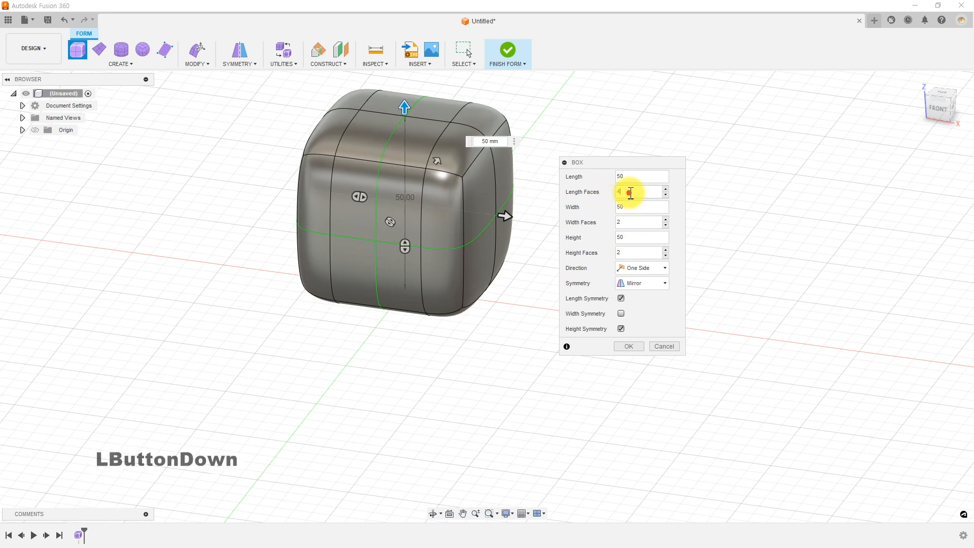
Step: Set the box to 4 length faces, keep Mirror symmetry for length and height, and create it
text(4)
click(631, 222)
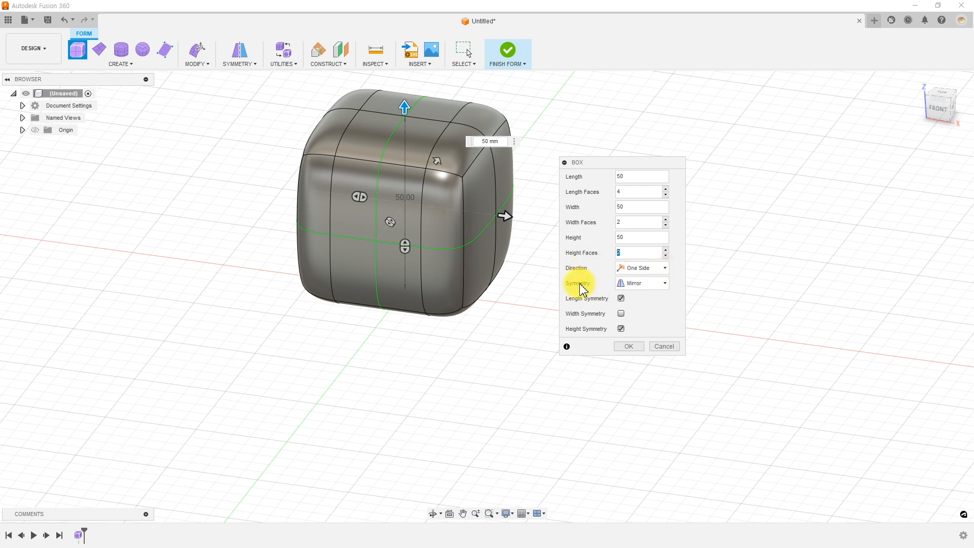
click(634, 283)
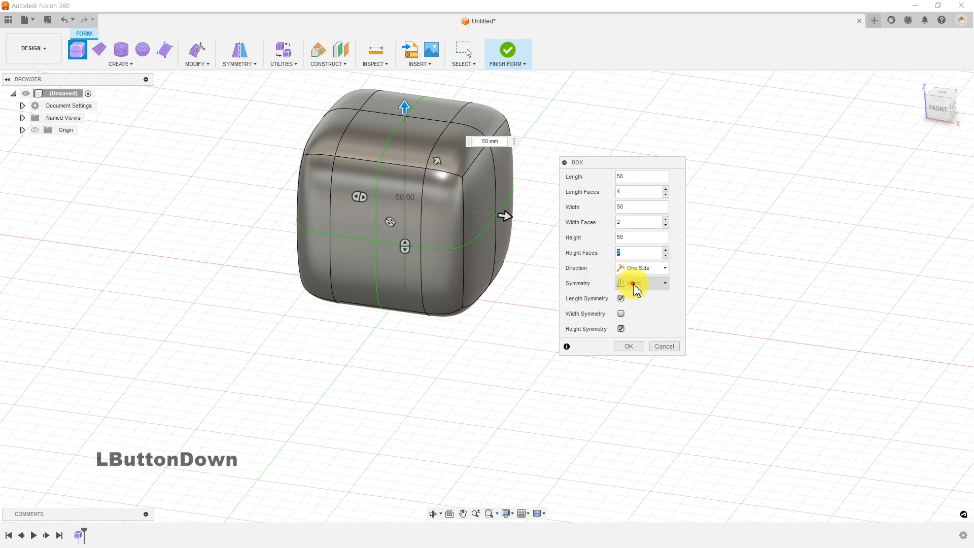
click(635, 283)
click(633, 305)
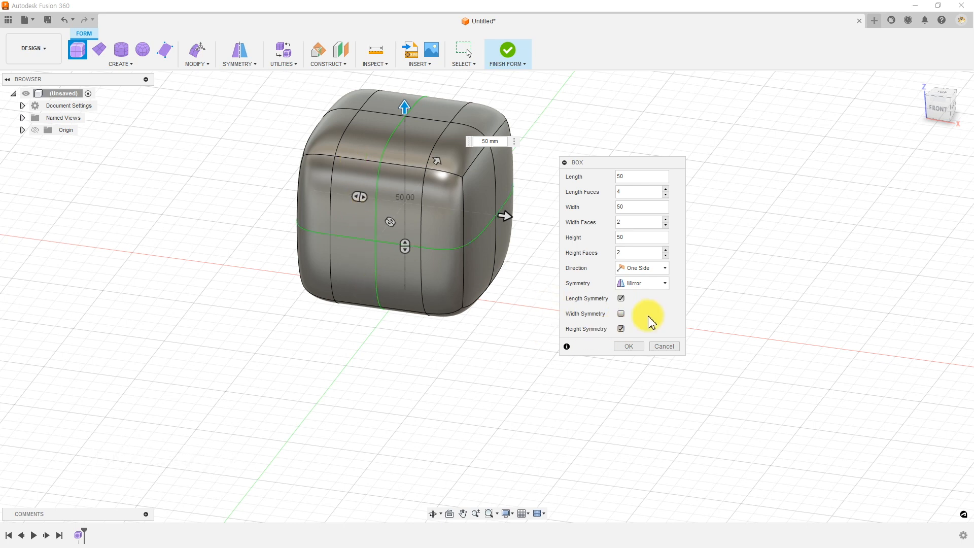
click(625, 348)
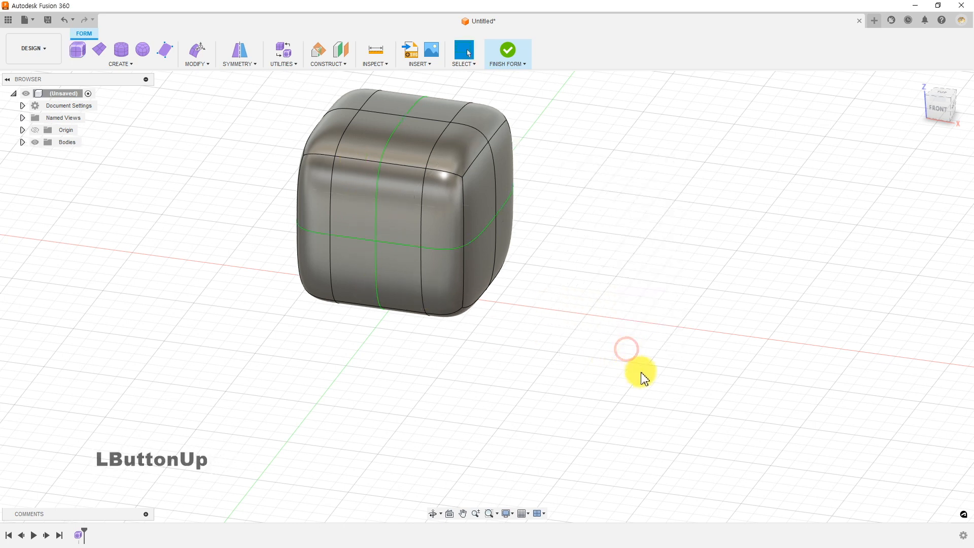
Step: Start Edit Form on the box and set its selection filter to All
click(942, 99)
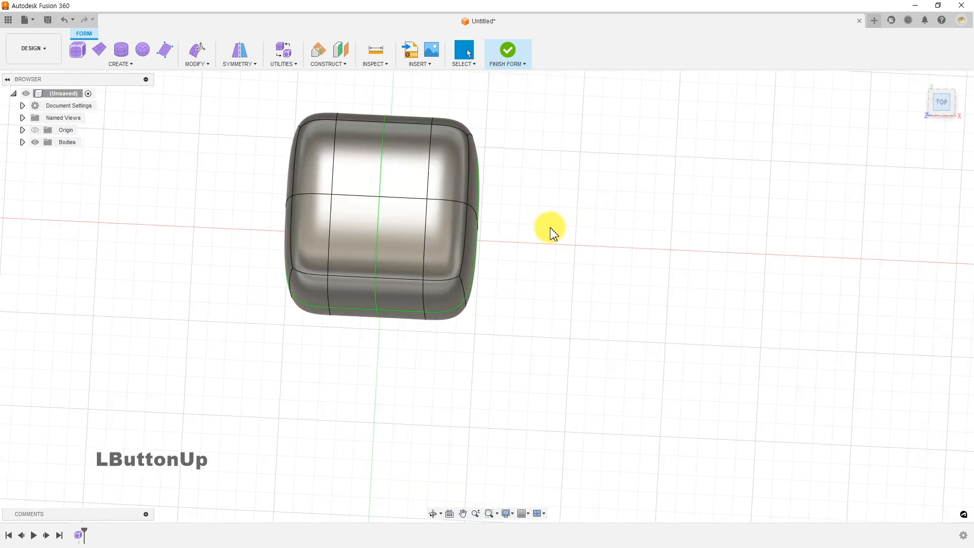
middle_drag(532, 235, 556, 270)
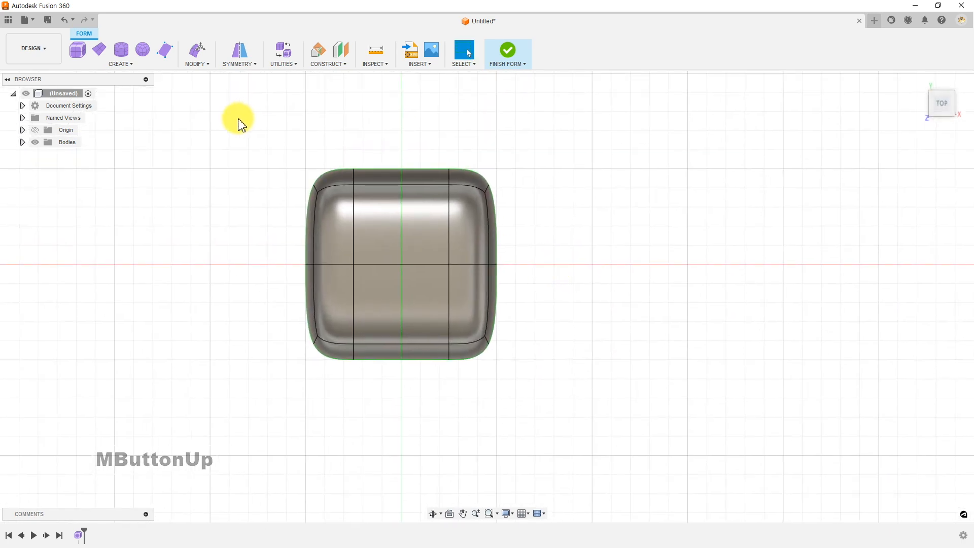
click(198, 65)
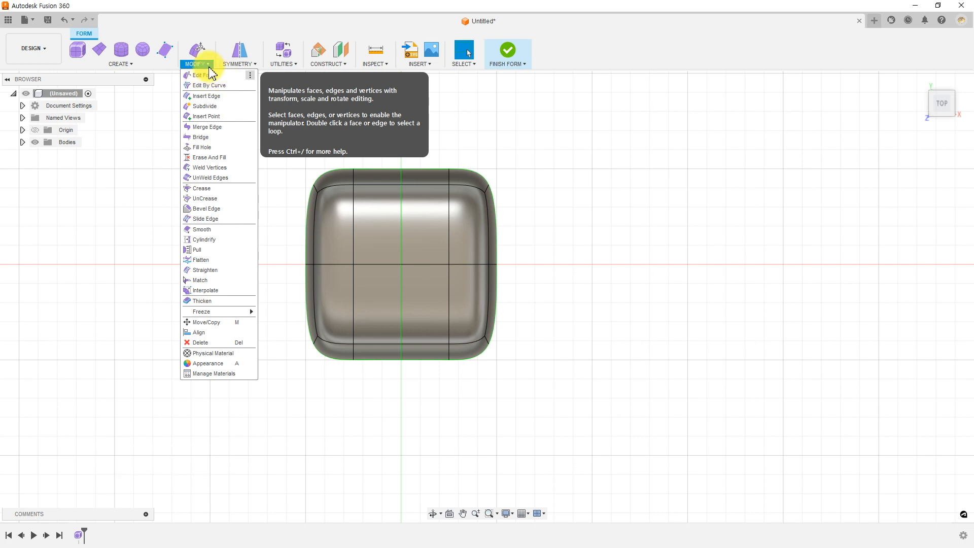
click(198, 48)
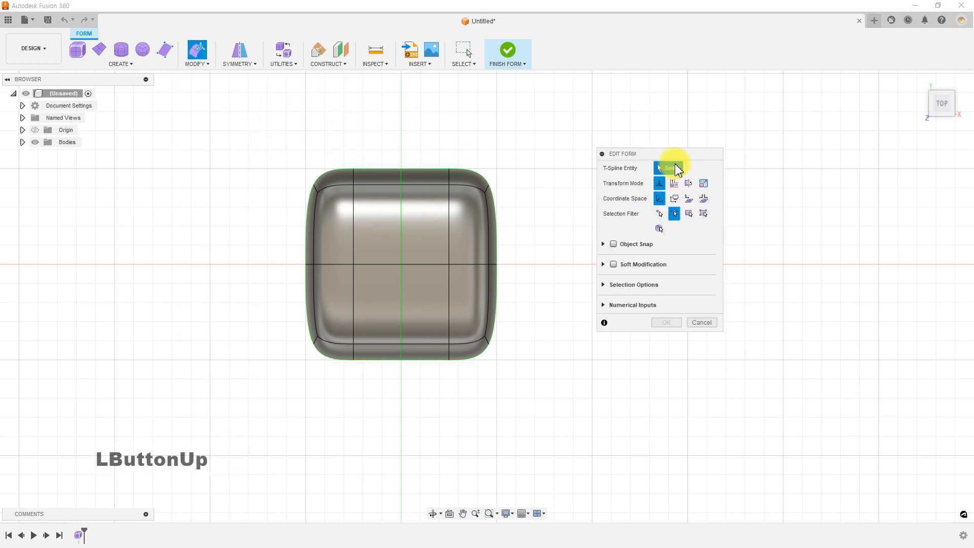
drag(645, 156, 588, 156)
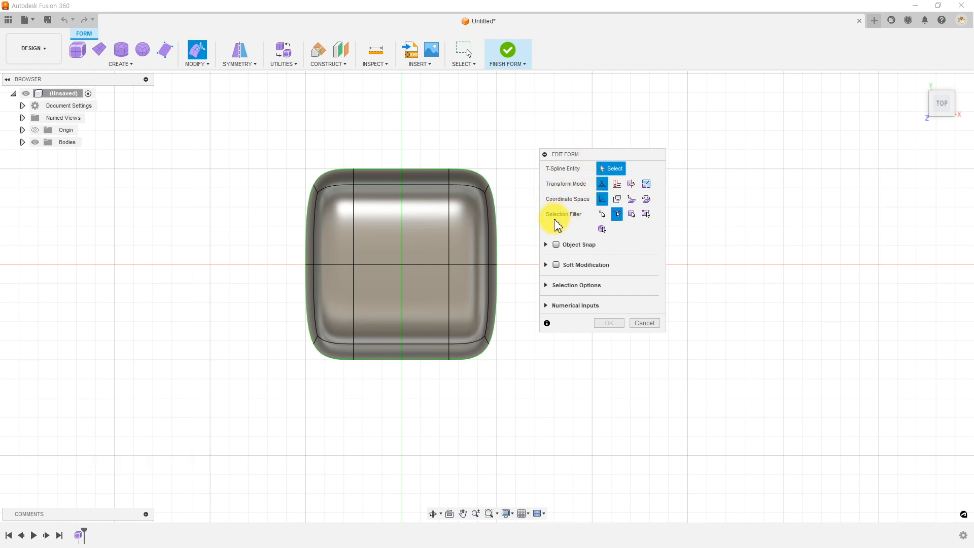
click(618, 215)
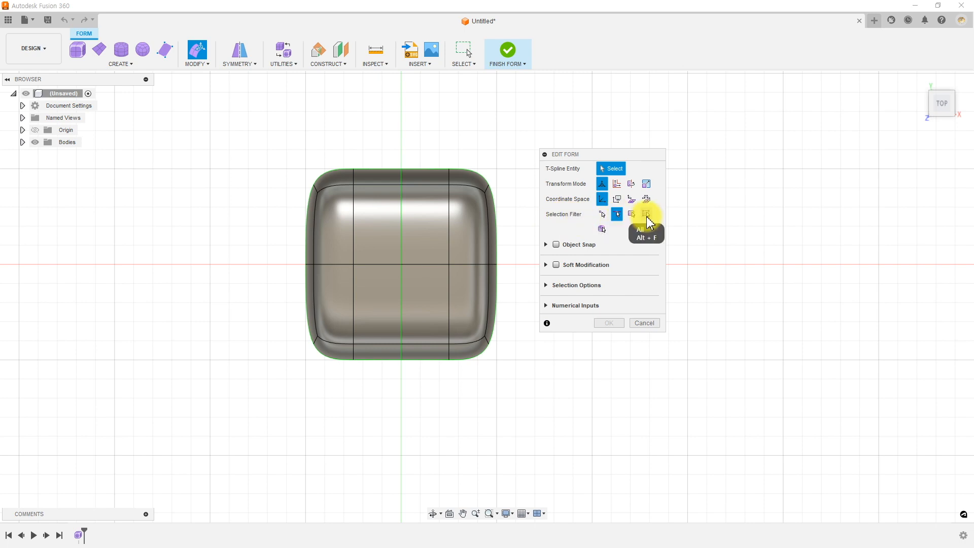
click(647, 215)
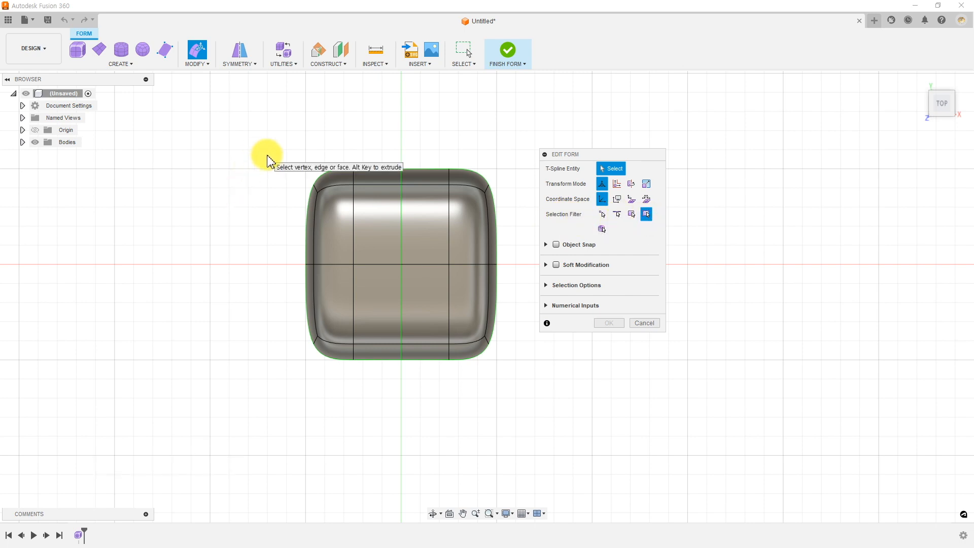
Step: Move the box's upper corner edges outward and up, and the neighbouring inner top edges toward the centre line
drag(269, 150, 336, 211)
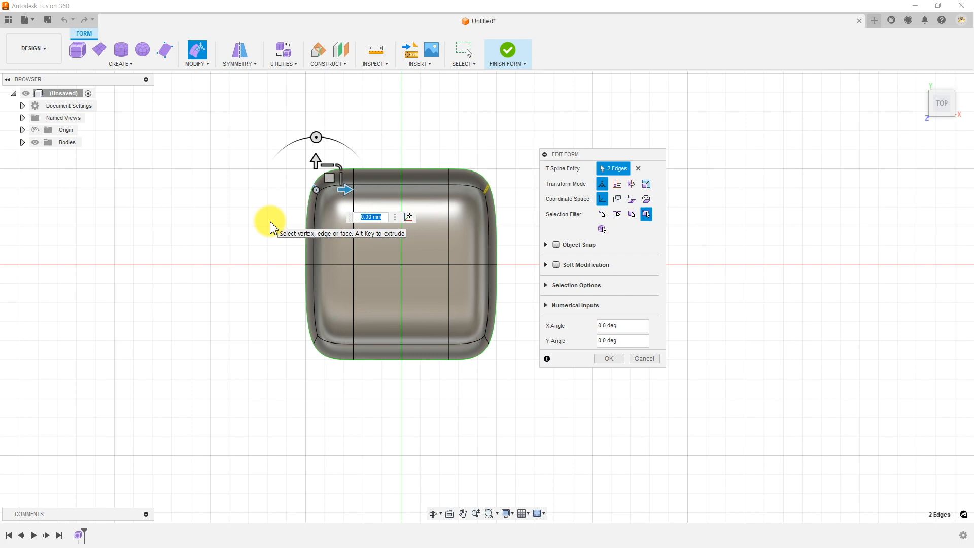
mouse_move(330, 175)
mouse_down()
mouse_move(313, 159)
mouse_move(307, 181)
mouse_move(319, 170)
mouse_up()
drag(328, 132, 376, 202)
drag(365, 166, 399, 161)
drag(252, 142, 337, 186)
drag(328, 172, 337, 147)
Step: Reposition the lower and side edges to taper the body down into the heart's pointed tip
drag(284, 239, 348, 352)
drag(267, 326, 430, 375)
click(402, 333)
drag(300, 306, 349, 351)
drag(362, 325, 345, 296)
drag(365, 330, 357, 351)
drag(224, 279, 355, 339)
drag(350, 298, 299, 222)
Step: Shape the heart's top notch and raise the edges beside the centre line to form two rounded lobes
click(380, 163)
drag(381, 163, 399, 155)
click(404, 172)
drag(279, 124, 322, 152)
drag(415, 148, 452, 206)
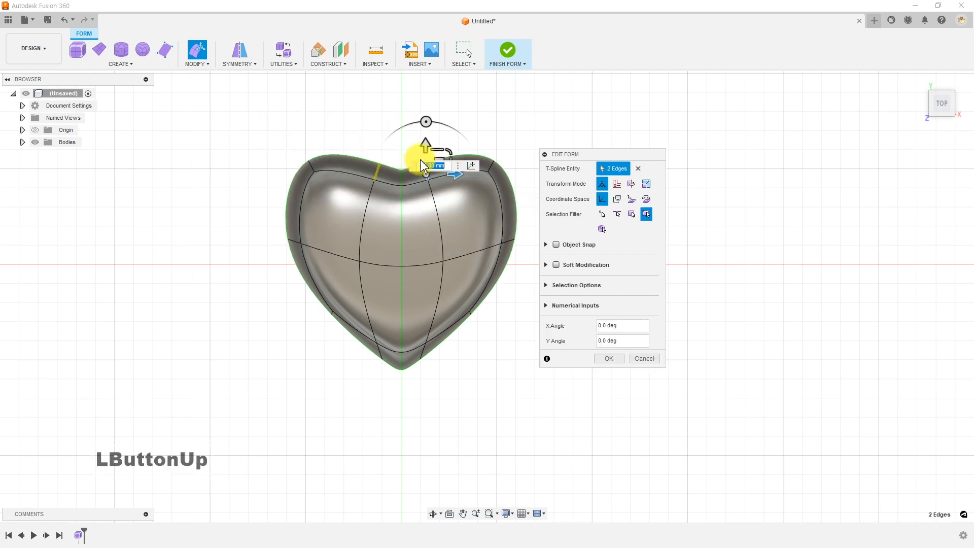
drag(440, 161, 460, 138)
click(313, 108)
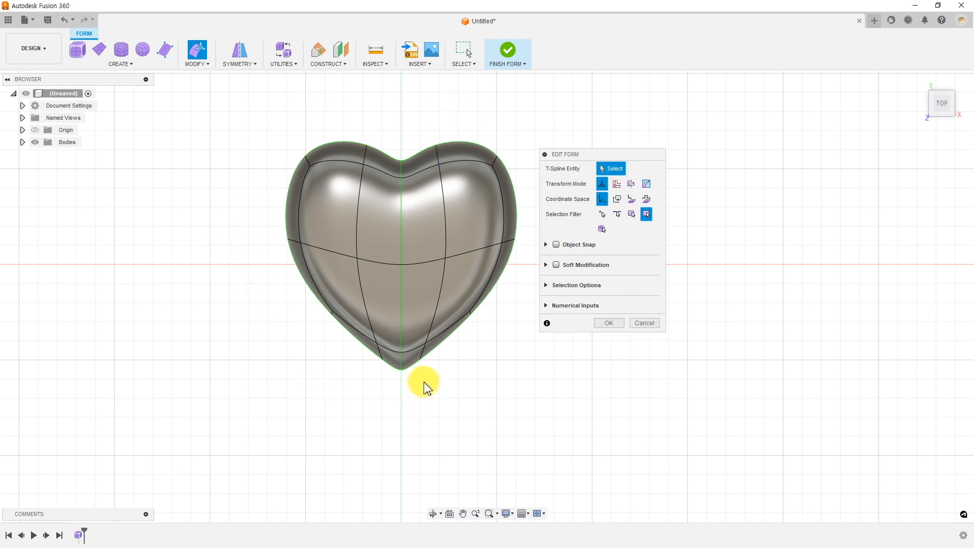
Step: Flatten the heart by scaling the whole body down along its height, using the Body selection filter
shift+middle_drag(469, 410, 463, 333)
click(921, 109)
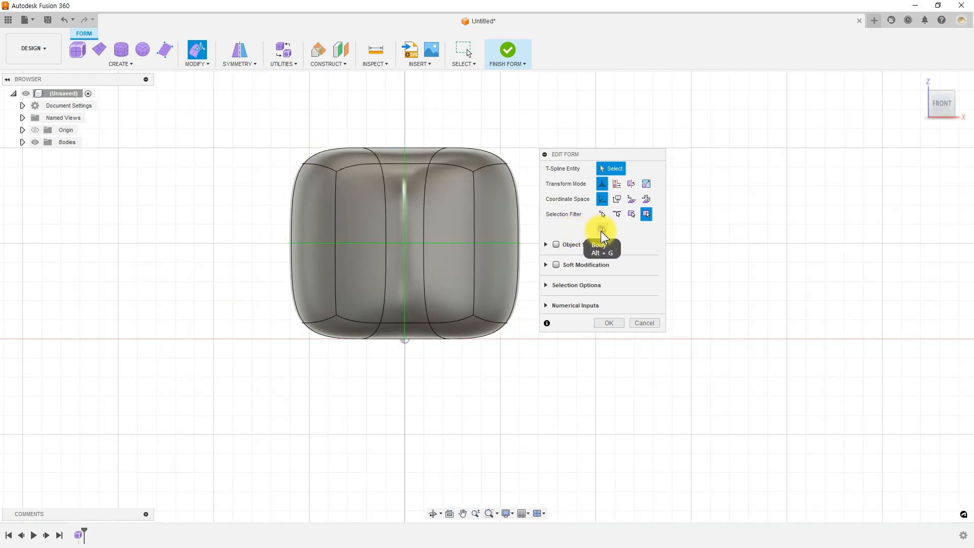
click(604, 229)
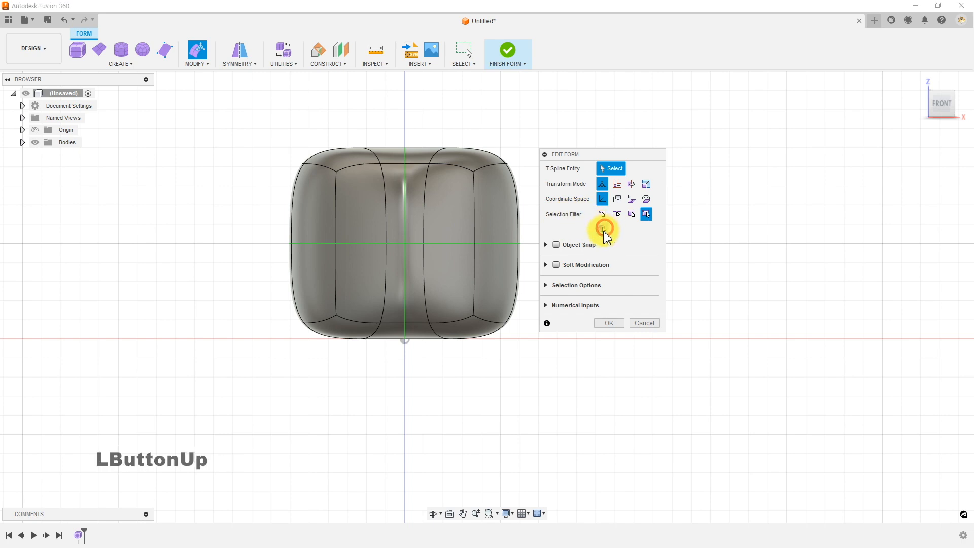
click(401, 227)
drag(413, 218, 425, 239)
click(331, 174)
middle_drag(337, 194, 290, 195)
Step: Select the heart's mid-height perimeter edge loop with the Edge filter and scale it outward uniformly to taper the rim
click(617, 213)
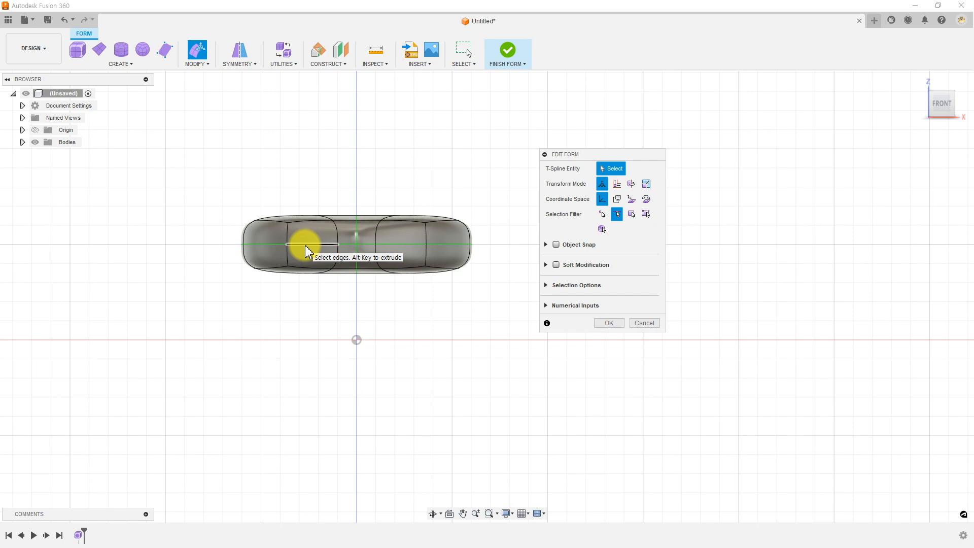
double_click(307, 245)
shift+middle_drag(339, 185, 315, 218)
drag(358, 237, 364, 238)
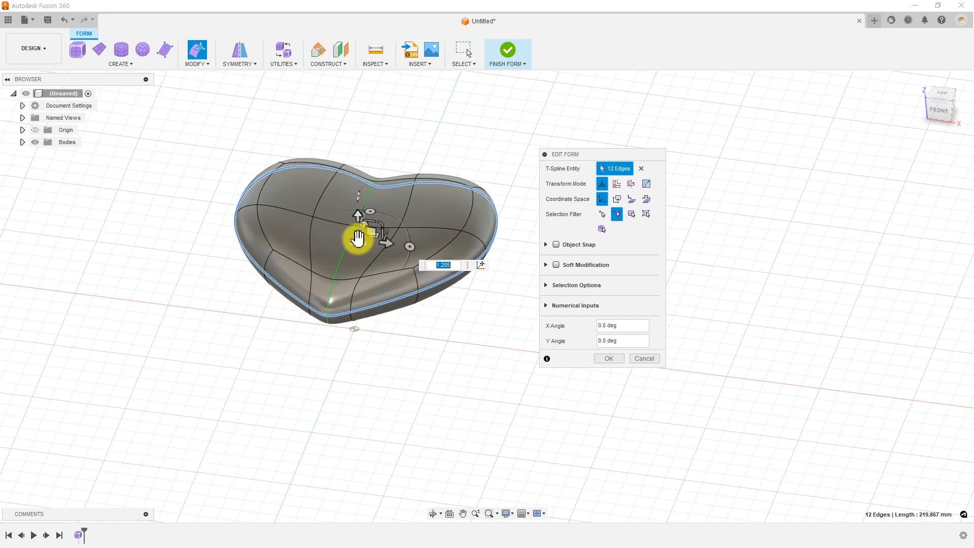
click(939, 108)
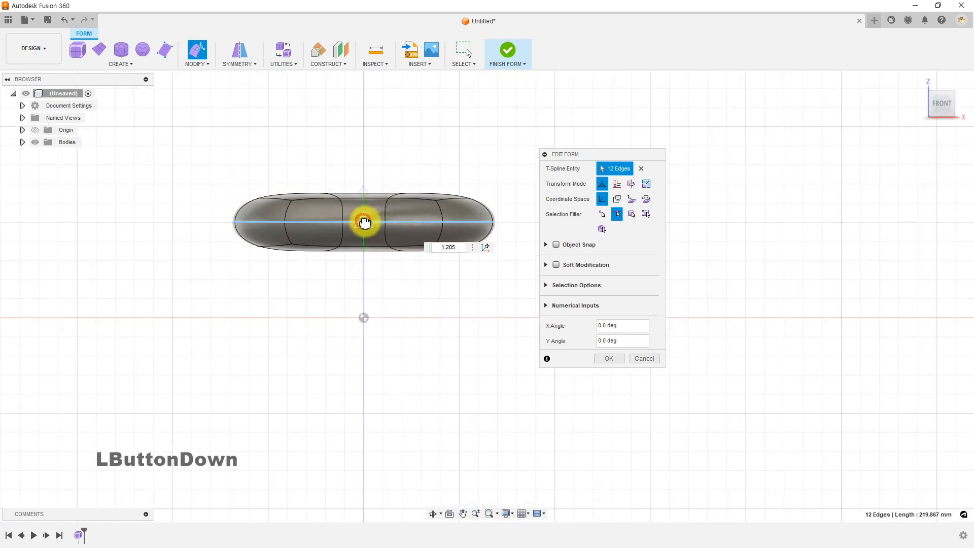
drag(365, 222, 359, 227)
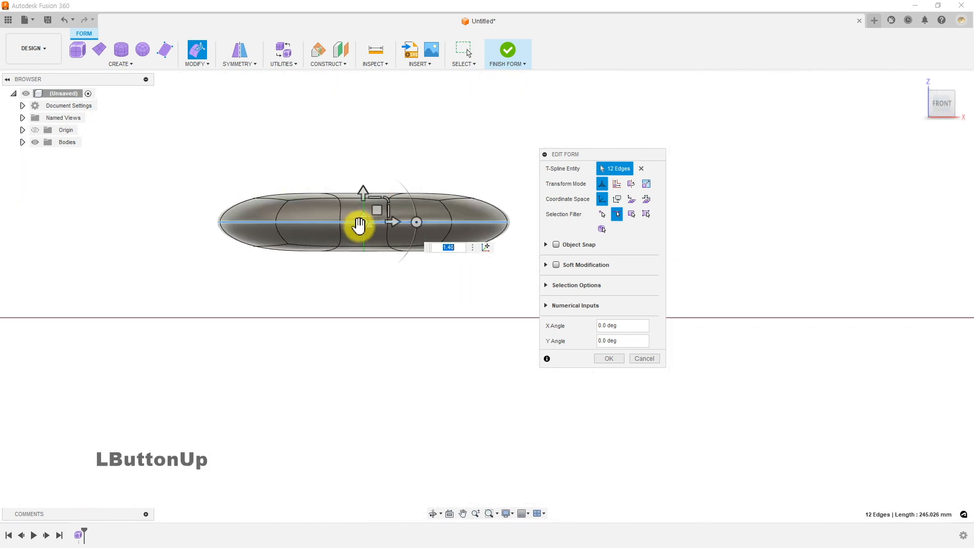
click(664, 120)
Step: Raise the two central edges across the heart's upper face to make the middle bulge
shift+middle_drag(329, 122, 340, 190)
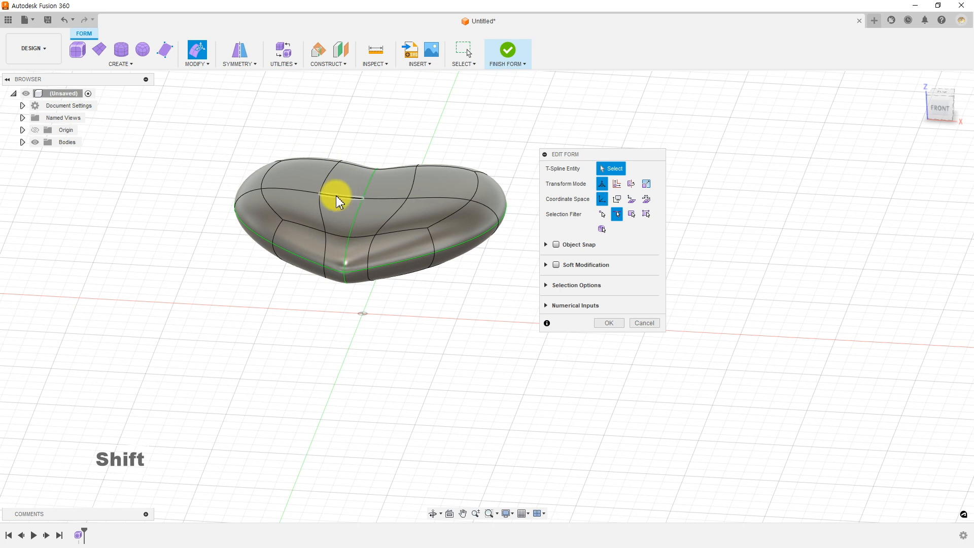
click(333, 197)
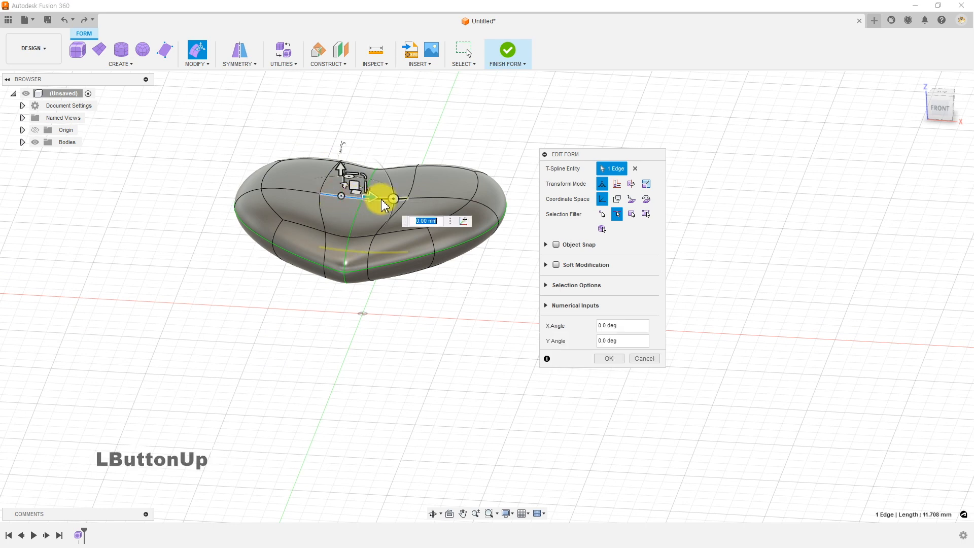
shift+click(386, 198)
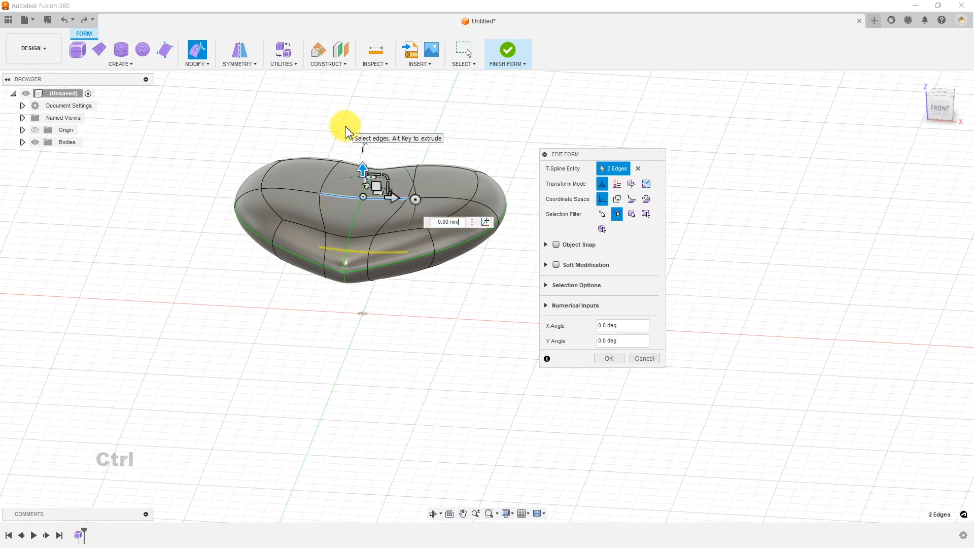
drag(363, 167, 365, 146)
Step: Widen the two raised central edges sideways by a scale of about 1.425 and finish the form edit
shift+middle_drag(352, 239, 370, 177)
mouse_move(381, 161)
mouse_down()
mouse_move(374, 159)
mouse_move(391, 163)
mouse_up()
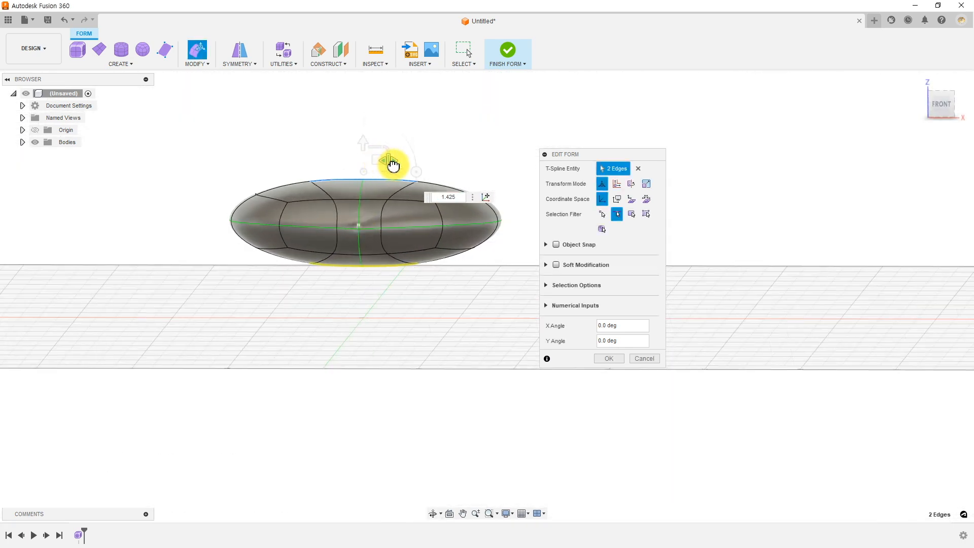
shift+middle_drag(294, 202, 296, 250)
click(954, 104)
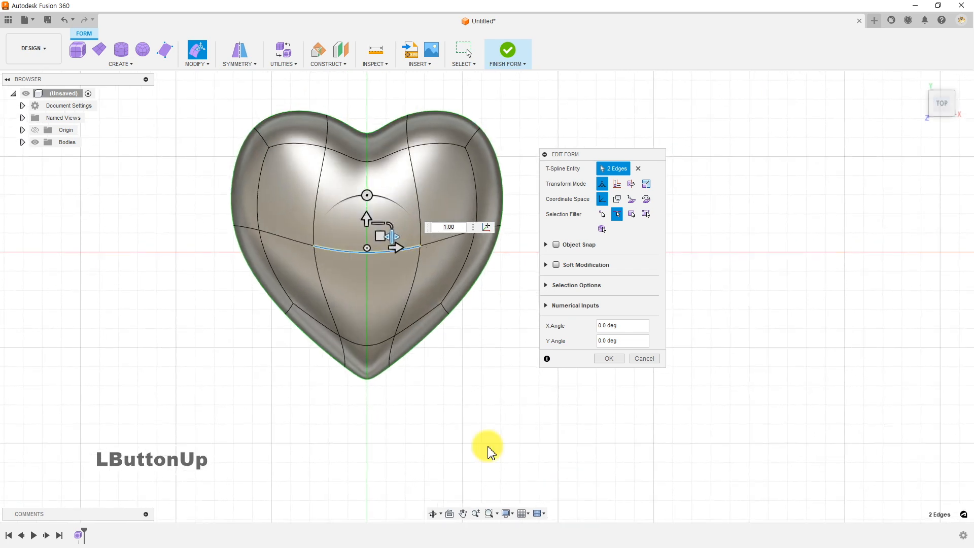
click(609, 358)
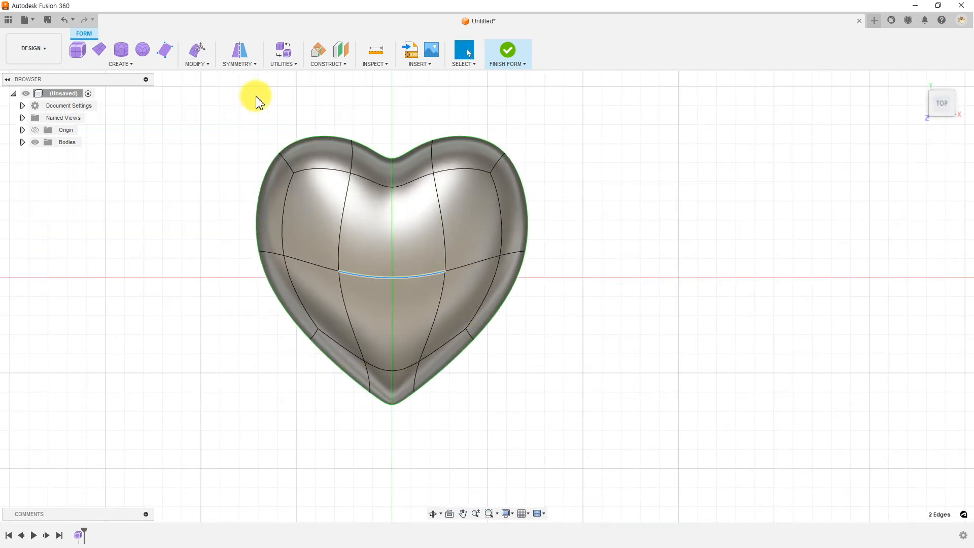
Step: Switch the heart body's display mode to Box
click(283, 66)
click(295, 75)
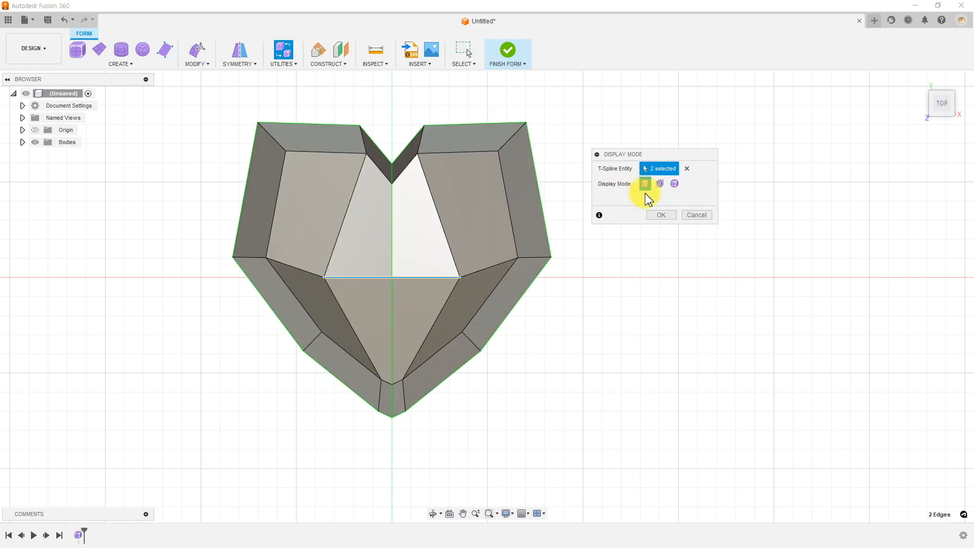
click(662, 216)
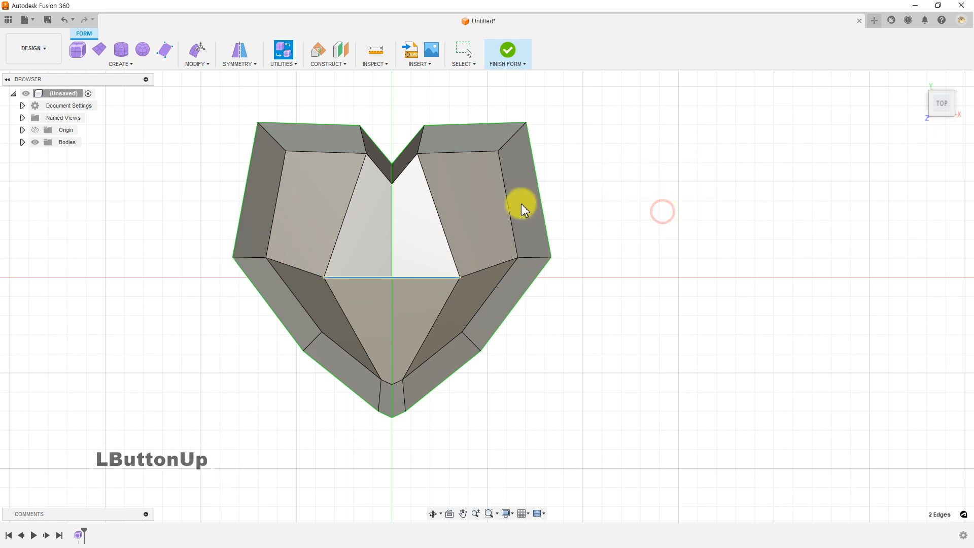
Step: Edit the form to spread the upper face's edges beside the heart's notch outward and lower the central notch vertex
click(196, 51)
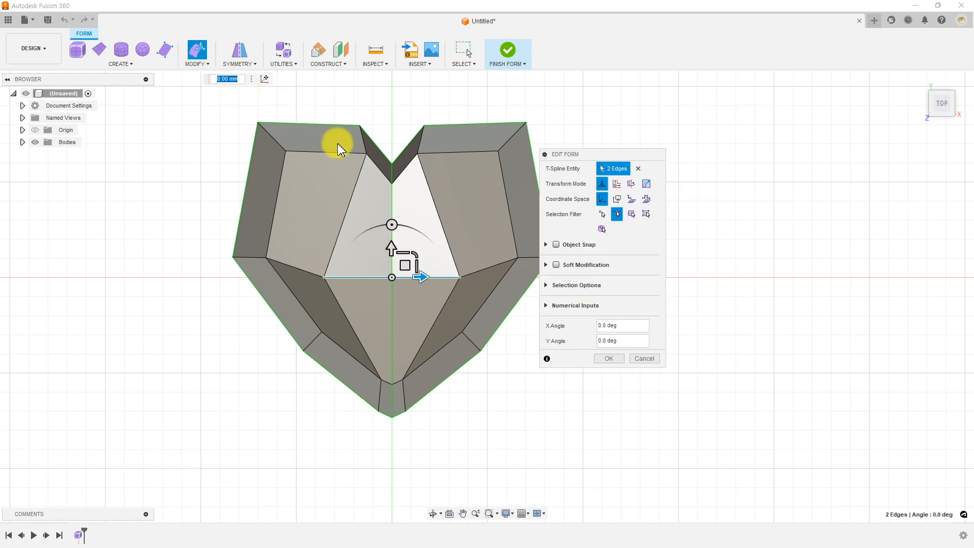
click(391, 155)
drag(393, 157, 375, 161)
click(601, 214)
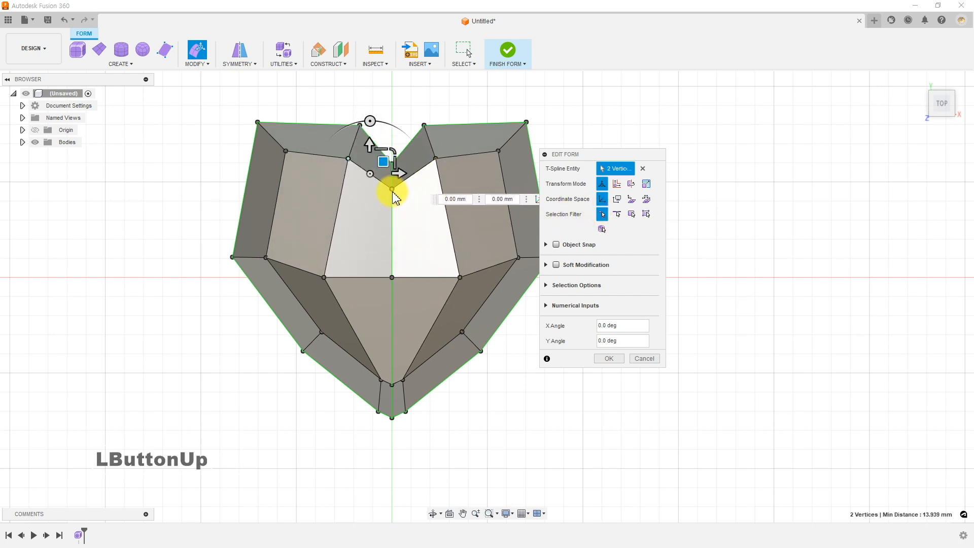
click(393, 191)
drag(391, 161, 391, 177)
Step: Move the upper-face vertices beside the lower tip outward and up, nudge the notch vertices slightly upward, and finish the form edit
click(381, 379)
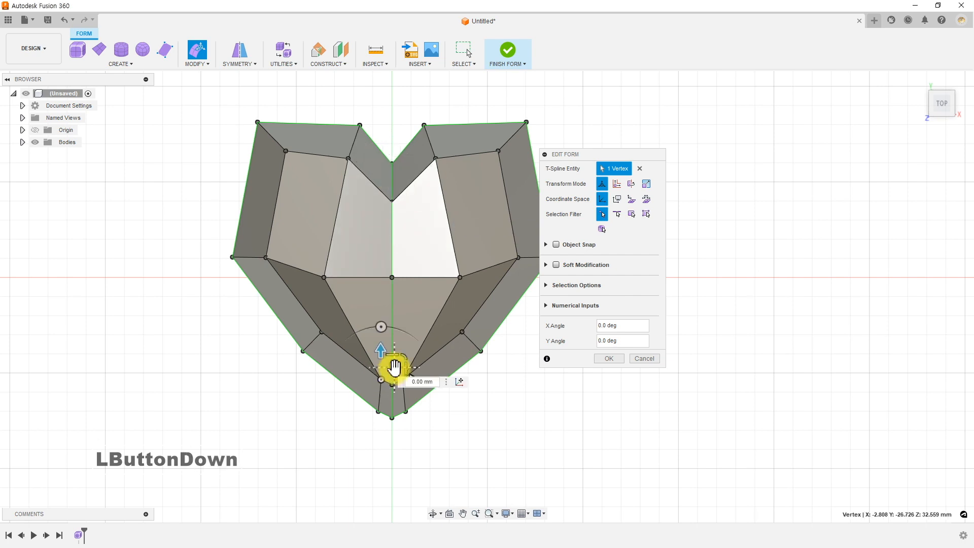
drag(395, 368, 374, 359)
click(392, 200)
drag(391, 175, 358, 140)
click(348, 158)
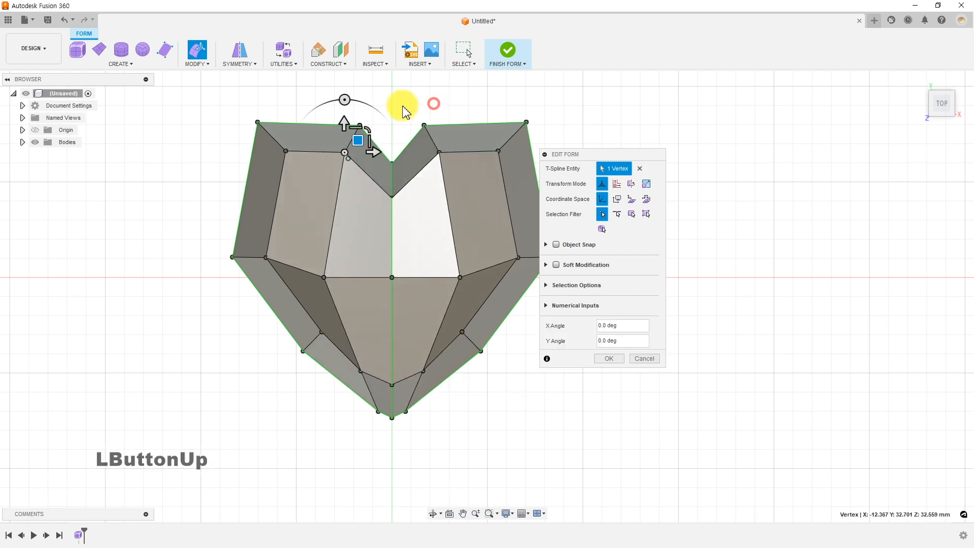
click(609, 359)
Step: Switch the heart body's display mode to Smooth and view it from the top
key(alt+3)
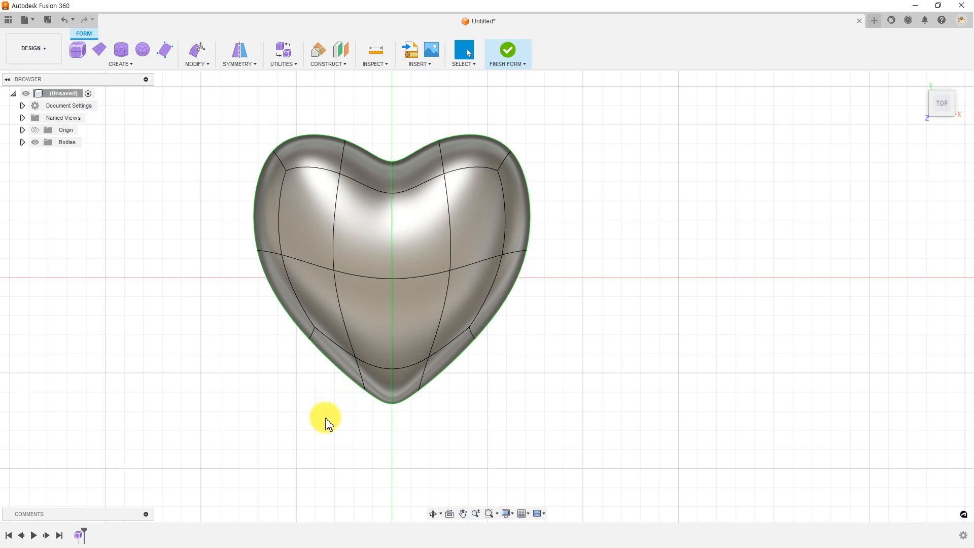
mouse_move(485, 423)
shift+middle_down()
mouse_move(465, 344)
mouse_move(490, 411)
mouse_move(479, 426)
shift+middle_up()
click(941, 104)
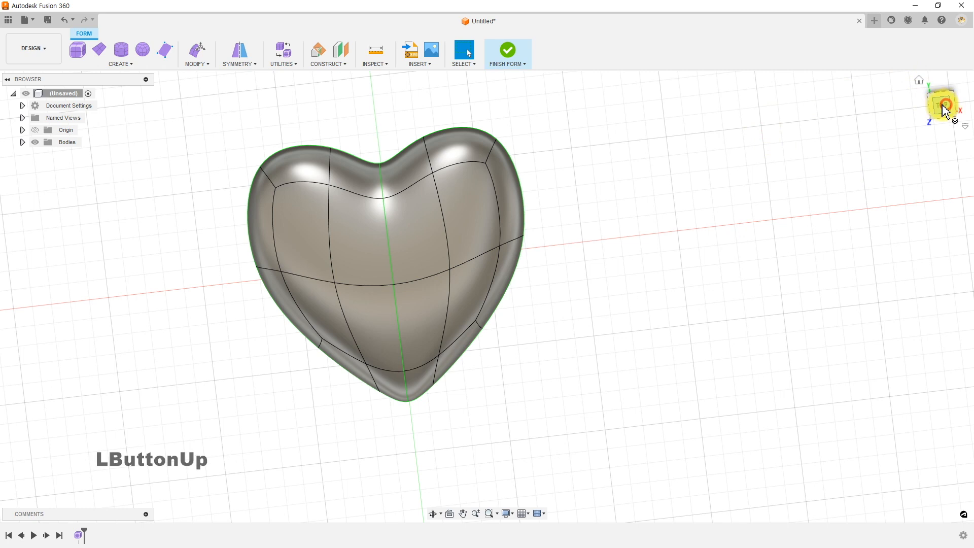
middle_drag(210, 234, 210, 267)
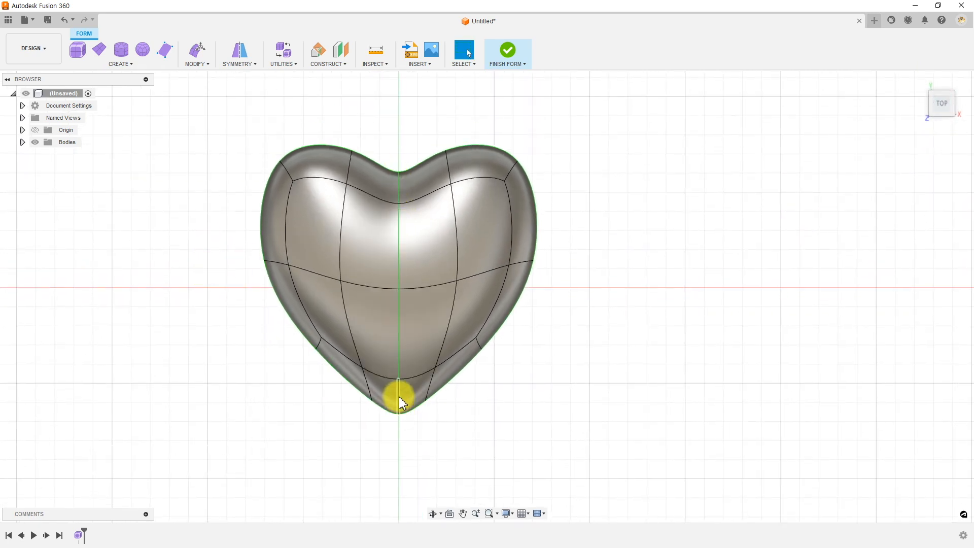
Step: Insert a simple, single-sided edge loop at location 0.50 beside the heart's central symmetry edge loop
click(196, 64)
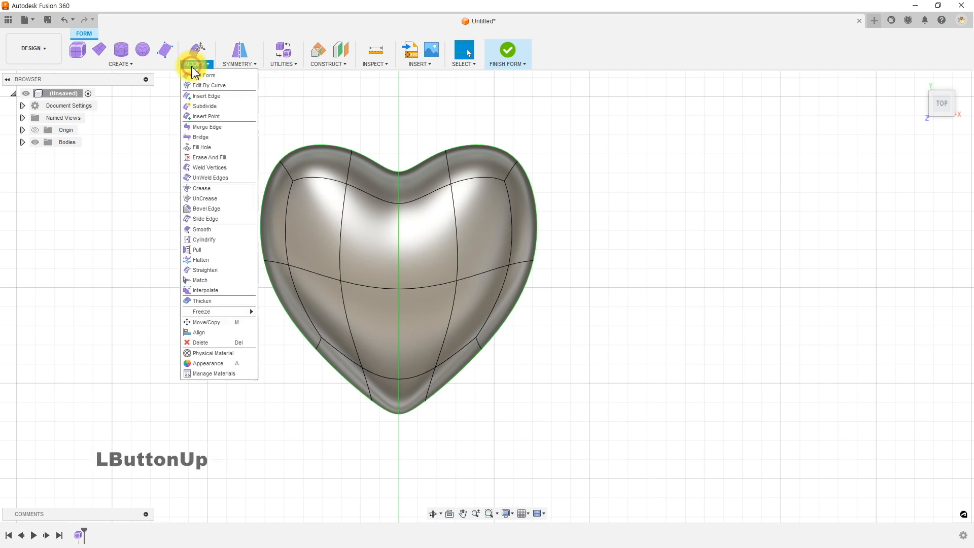
click(210, 96)
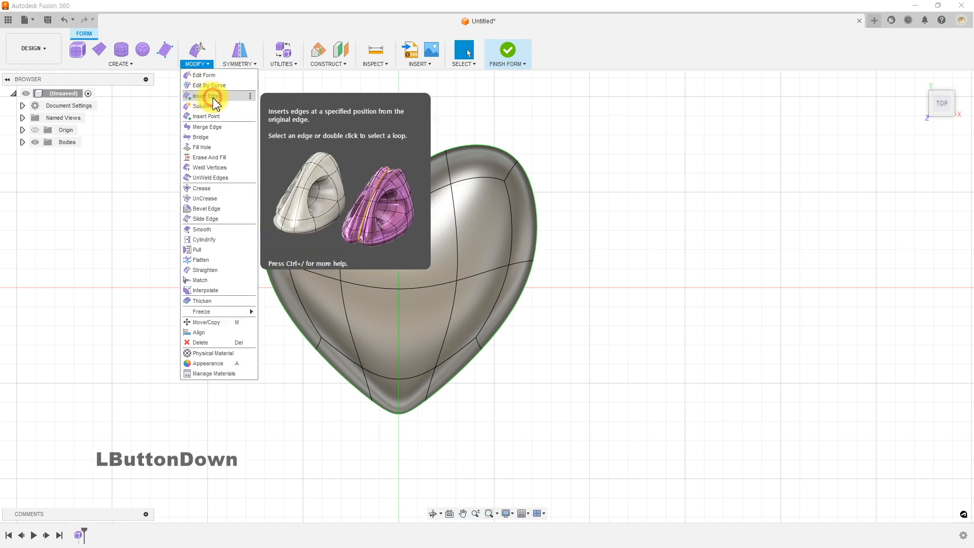
double_click(400, 238)
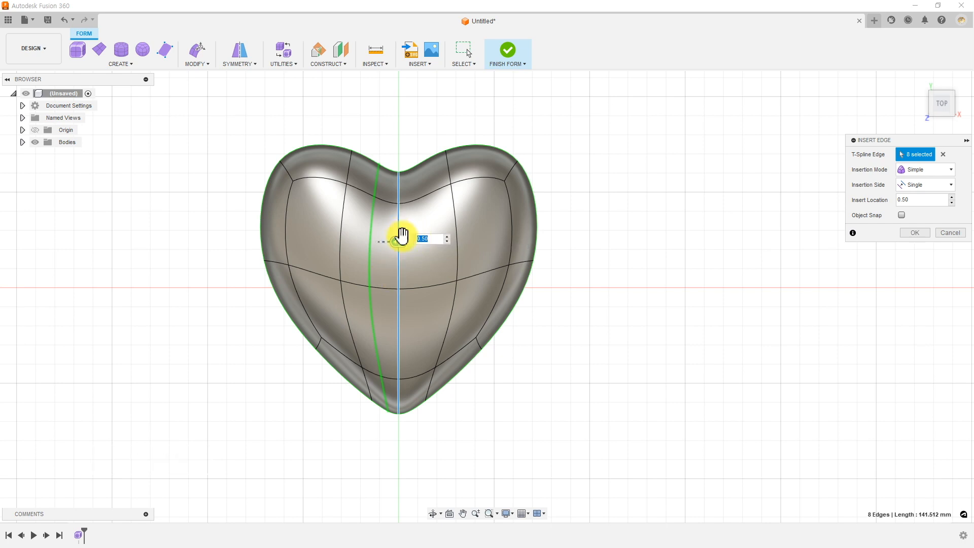
click(916, 233)
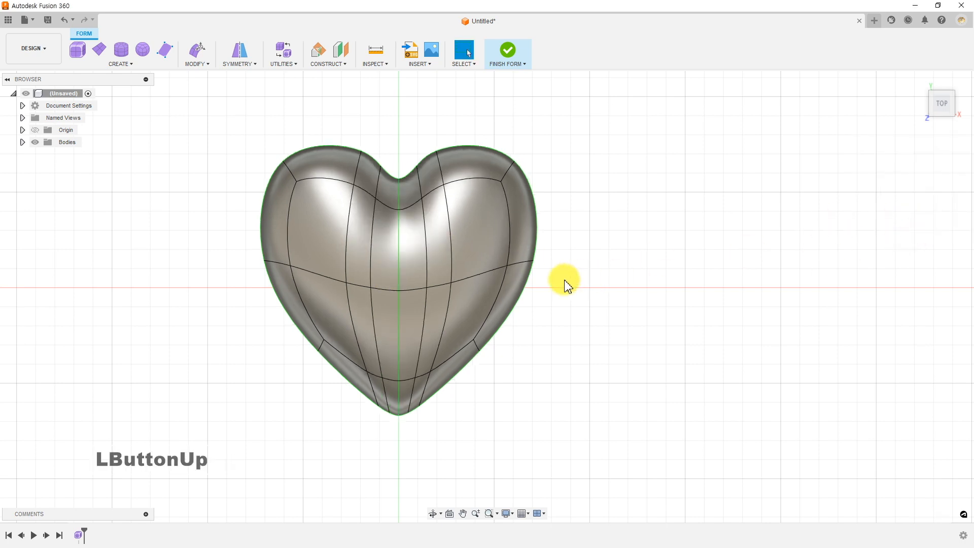
Step: Select the inserted edge loop and move it about 1.33 mm toward the heart's centre line
double_click(379, 187)
click(198, 55)
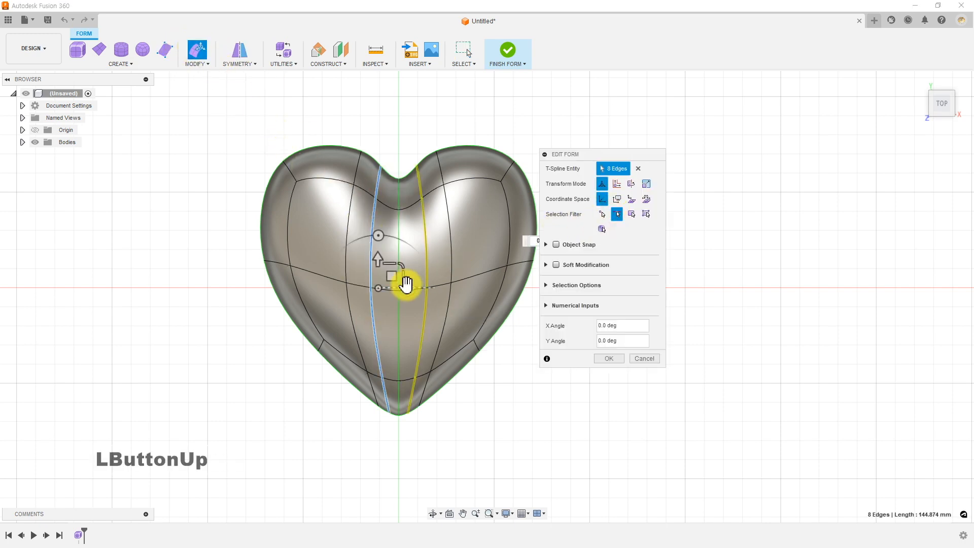
drag(408, 289, 414, 291)
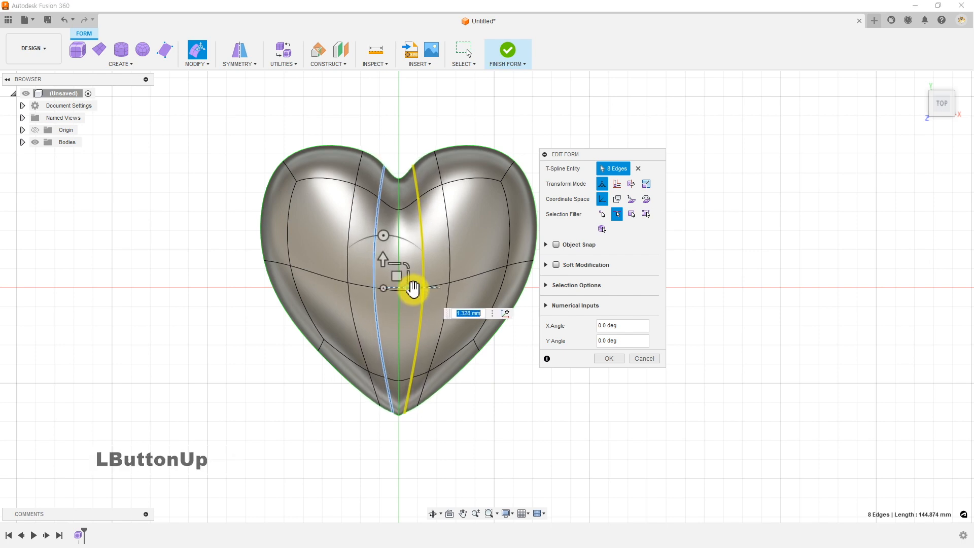
Step: Shift the rim edges beside the notch outward, move the edge beside the lower tip by about -1.06 and 1.2 mm, and finish the edit
drag(371, 155, 528, 174)
click(383, 419)
drag(381, 385, 383, 374)
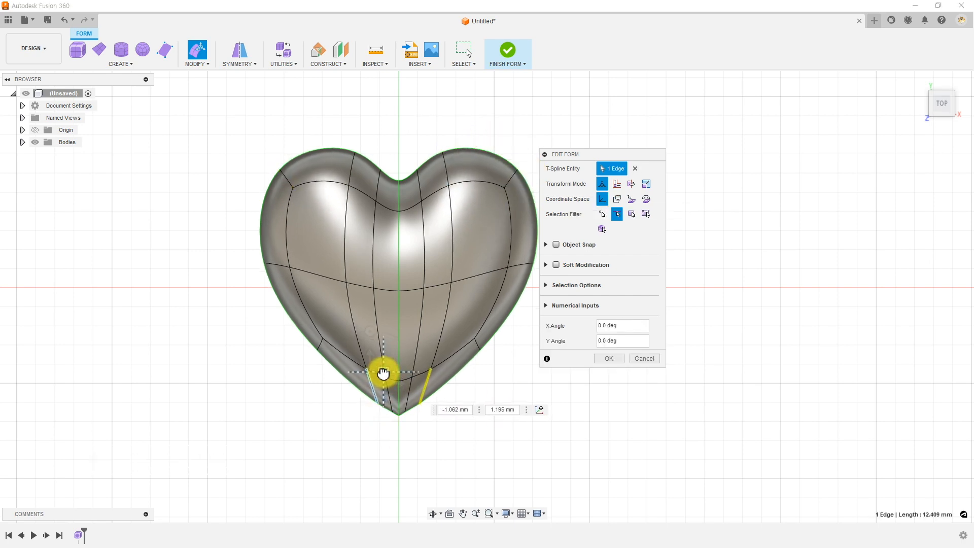
click(608, 358)
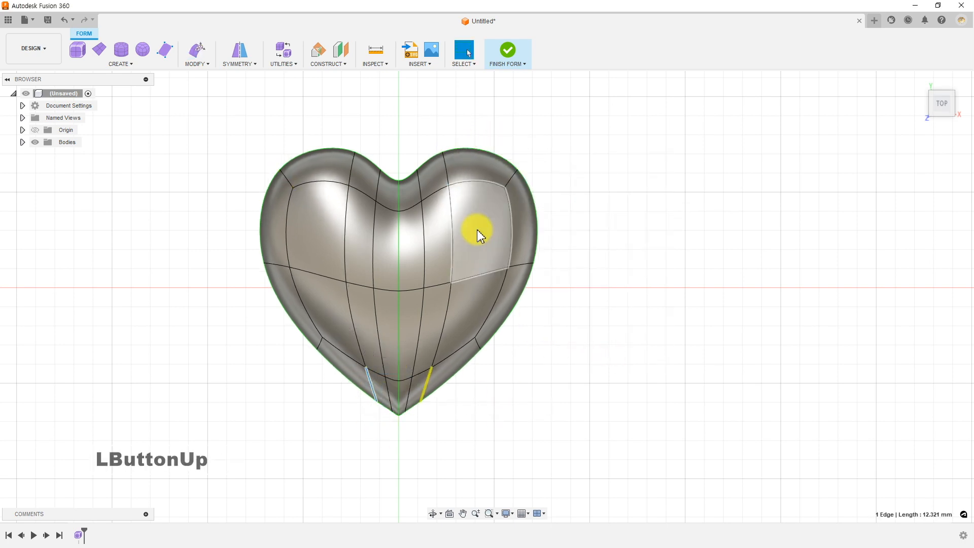
Step: Display the heart in Box mode and examine its facets from several angles
key(alt+1)
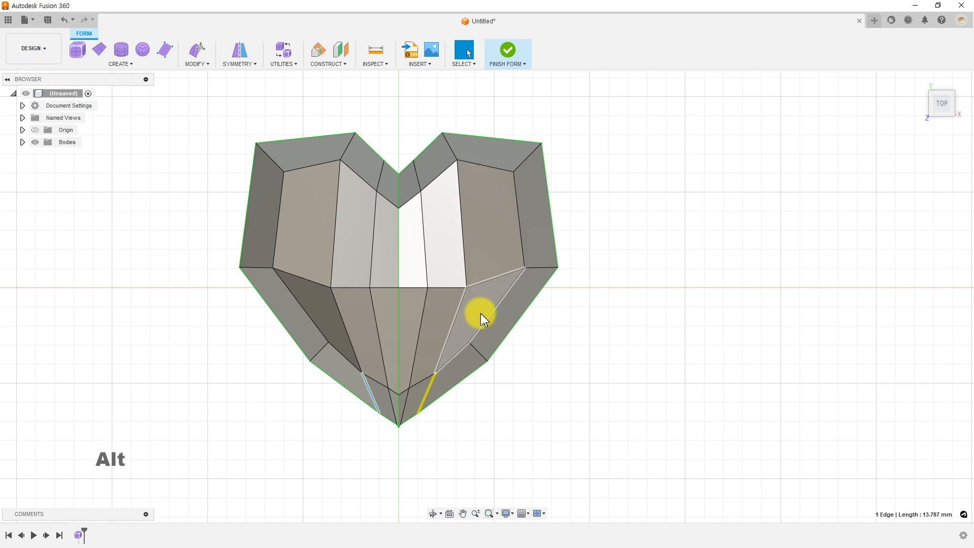
shift+middle_drag(479, 429, 478, 333)
scroll(408, 275, down, 2)
scroll(409, 276, down, 2)
shift+middle_drag(393, 233, 486, 302)
scroll(492, 325, up, 2)
shift+middle_drag(496, 337, 489, 382)
scroll(512, 405, up, 2)
scroll(513, 405, up, 3)
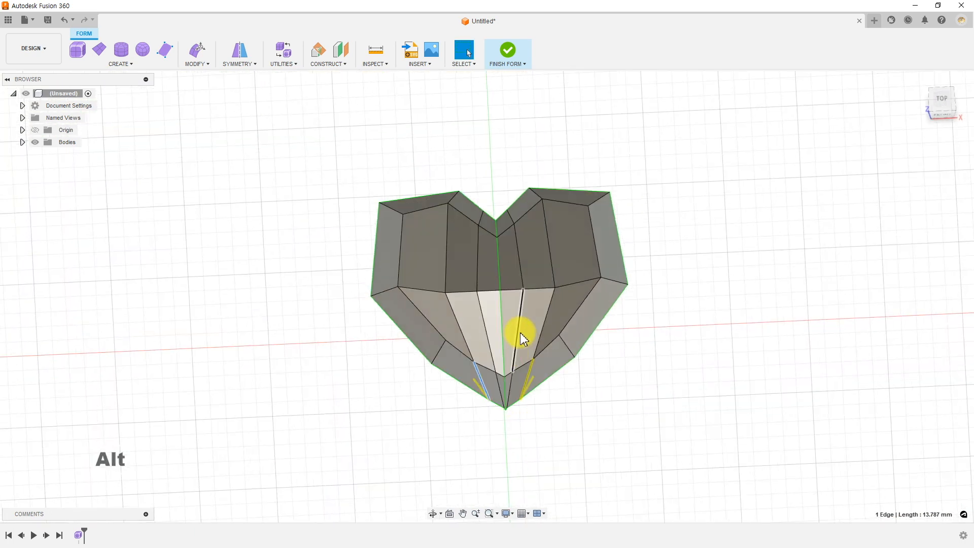
Step: Return the heart to Smooth display and check its shape from the top and at an angle
key(alt+3)
click(942, 99)
middle_drag(526, 285, 455, 259)
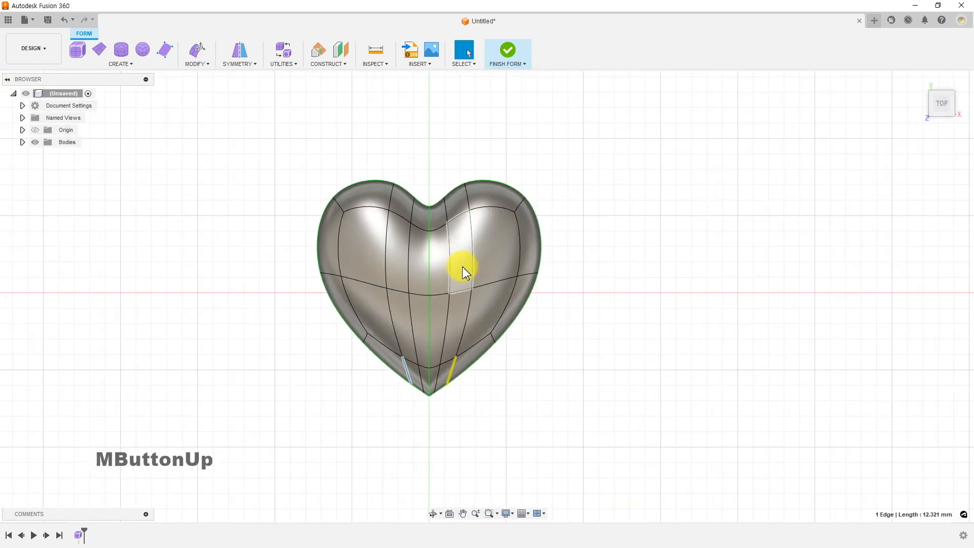
mouse_move(528, 116)
shift+middle_down()
mouse_move(487, 126)
mouse_move(522, 124)
shift+middle_up()
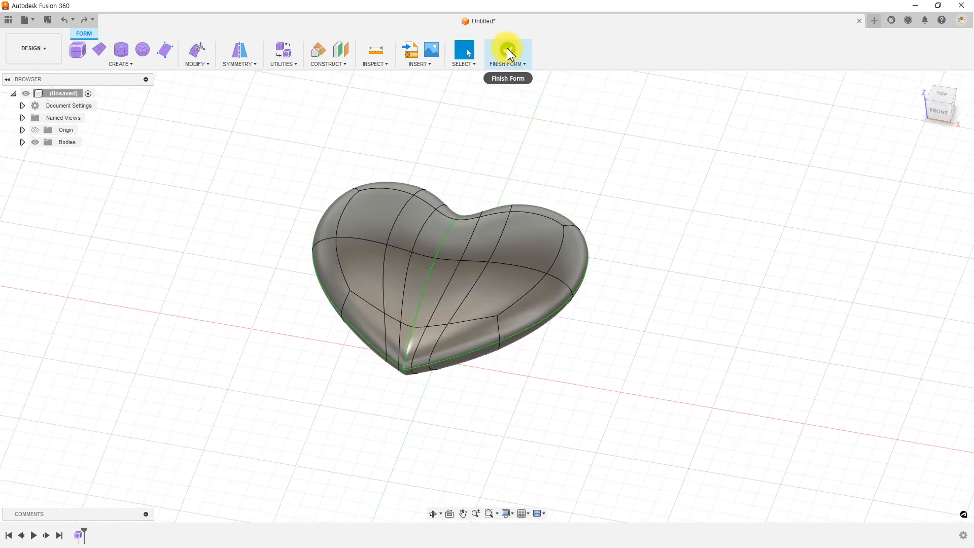